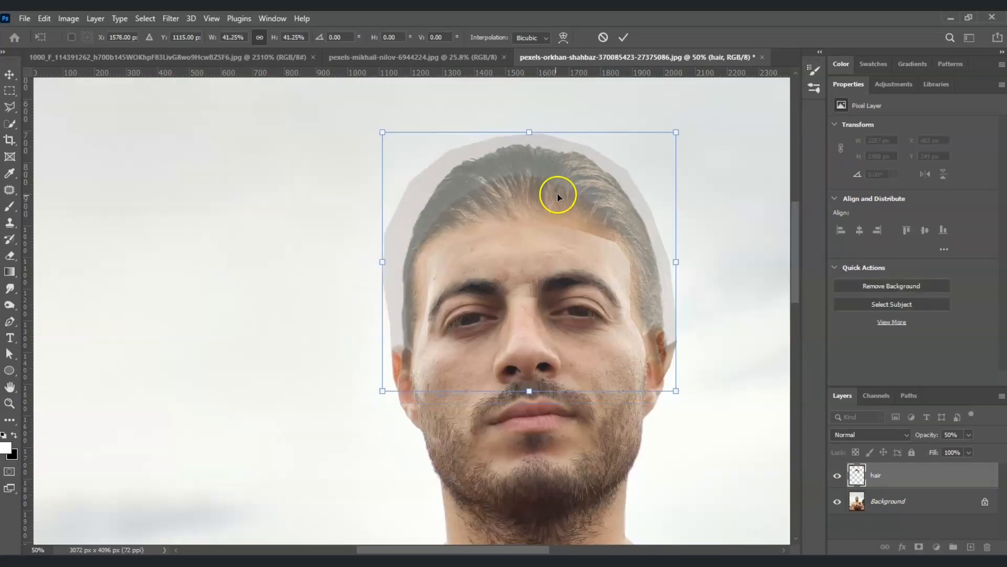
{"action": "left_click", "coordinate": [918, 546]}
{"action": "key", "text": "ctrl+alt+r"}
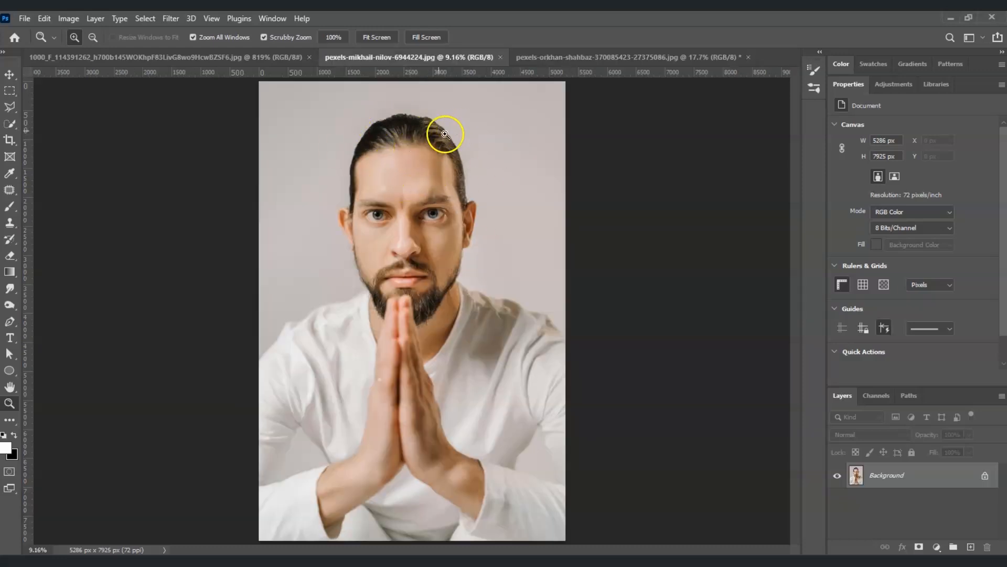
{"action": "left_click", "coordinate": [558, 58]}
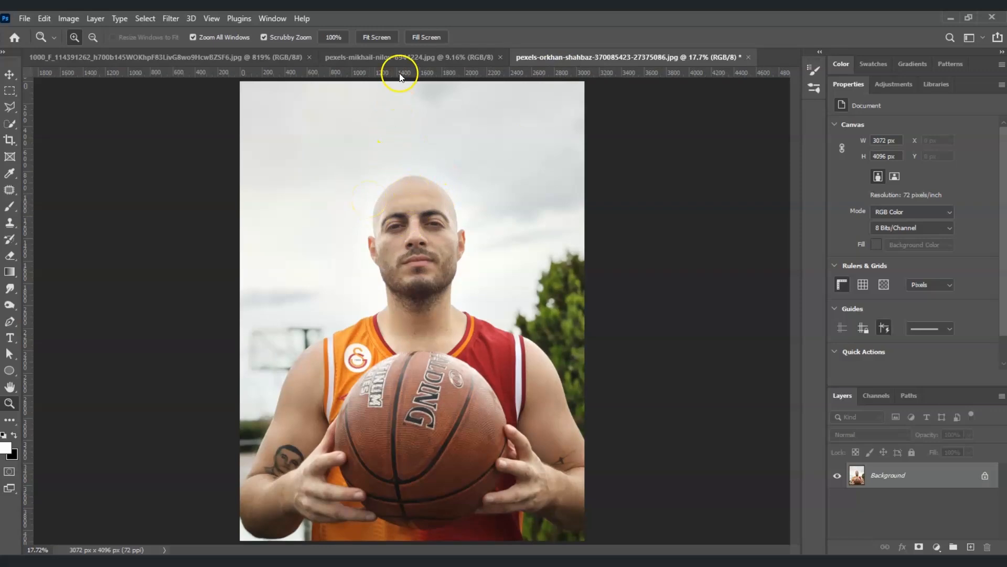
{"action": "left_click", "coordinate": [401, 59]}
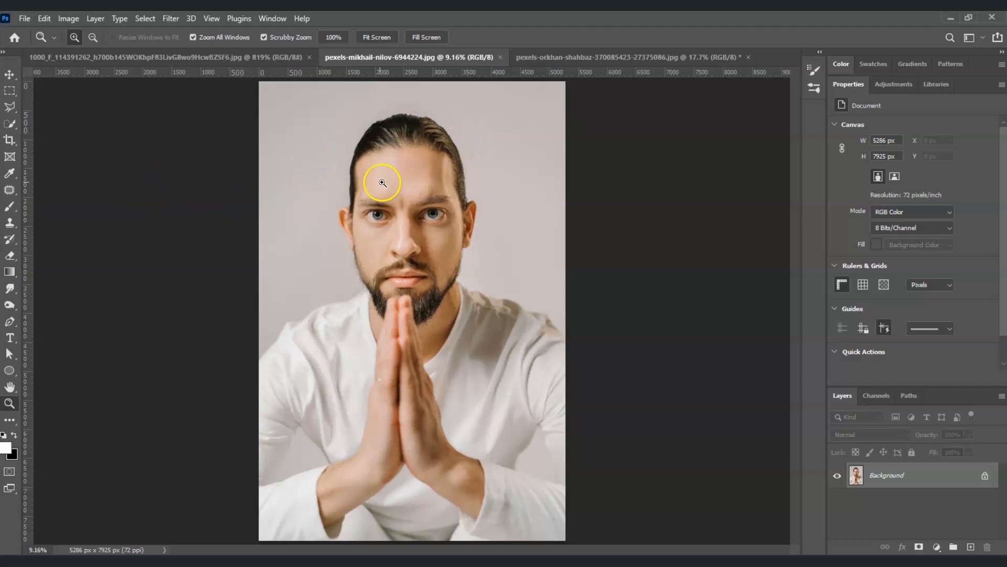
Outline the long-haired man's hair with the Polygonal Lasso, from ear to ear and along the hairline.
{"action": "left_click", "coordinate": [12, 107]}
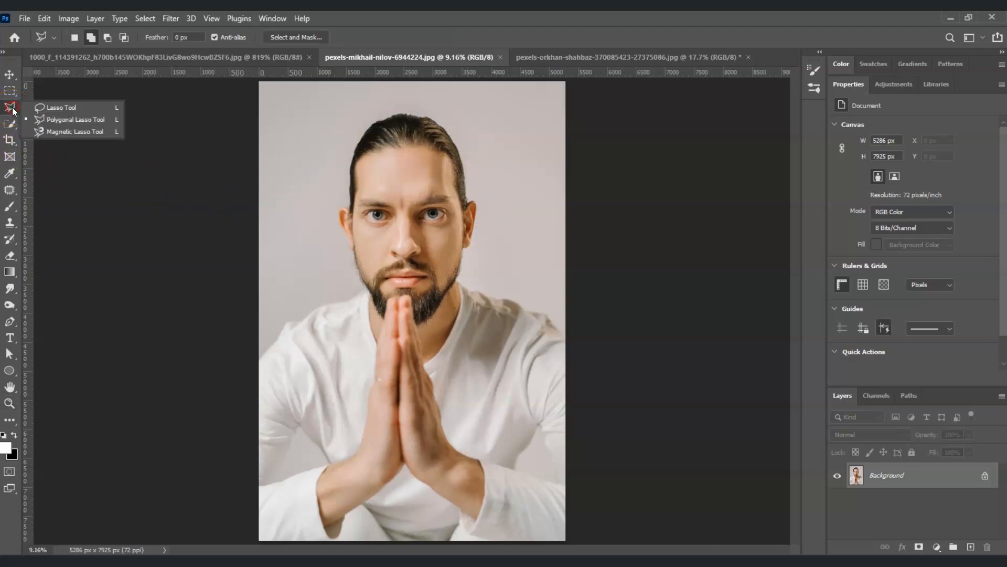
{"action": "left_click", "coordinate": [75, 120]}
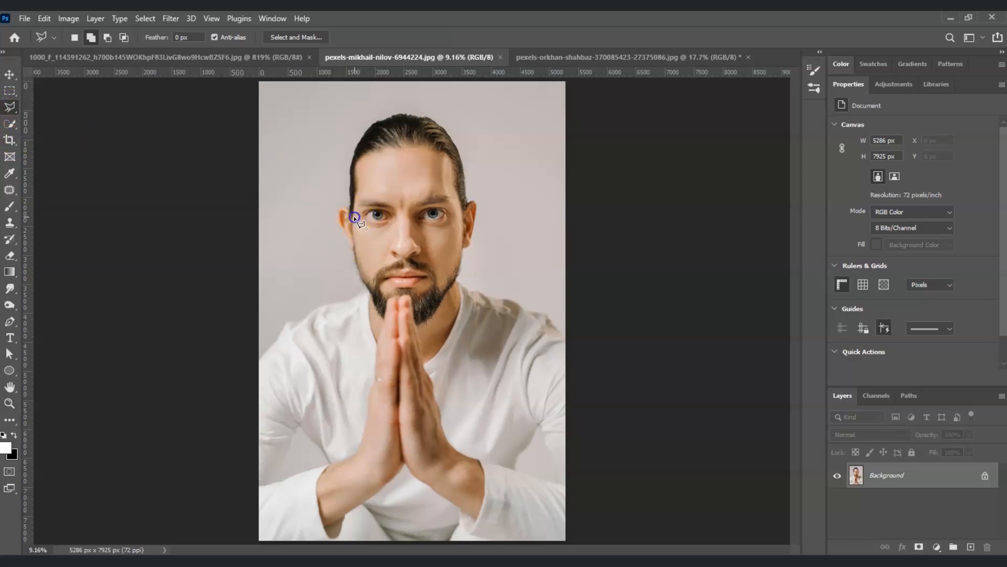
{"action": "left_click", "coordinate": [359, 192]}
{"action": "left_click", "coordinate": [351, 221]}
Move the selected hair into the photo of the bald basketball player and place it over his head.
{"action": "key", "text": "v"}
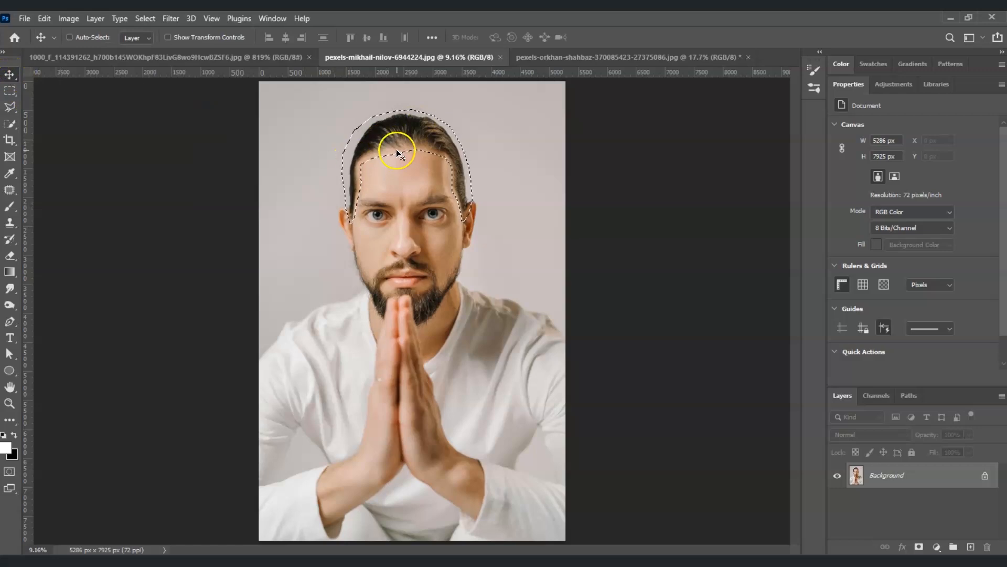
{"action": "left_click_drag", "start_coordinate": [411, 135], "coordinate": [577, 61]}
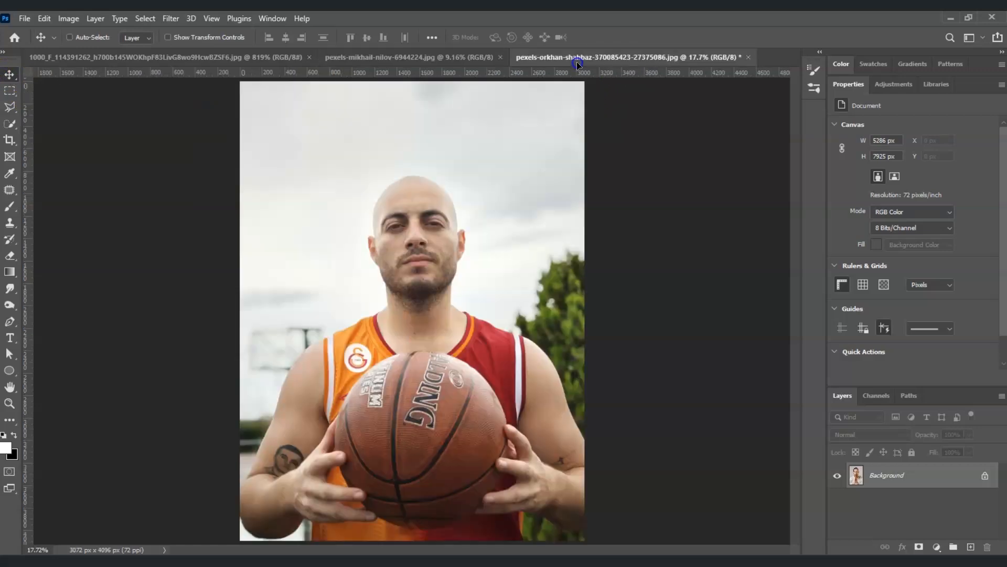
{"action": "left_click_drag", "start_coordinate": [410, 202], "coordinate": [431, 169]}
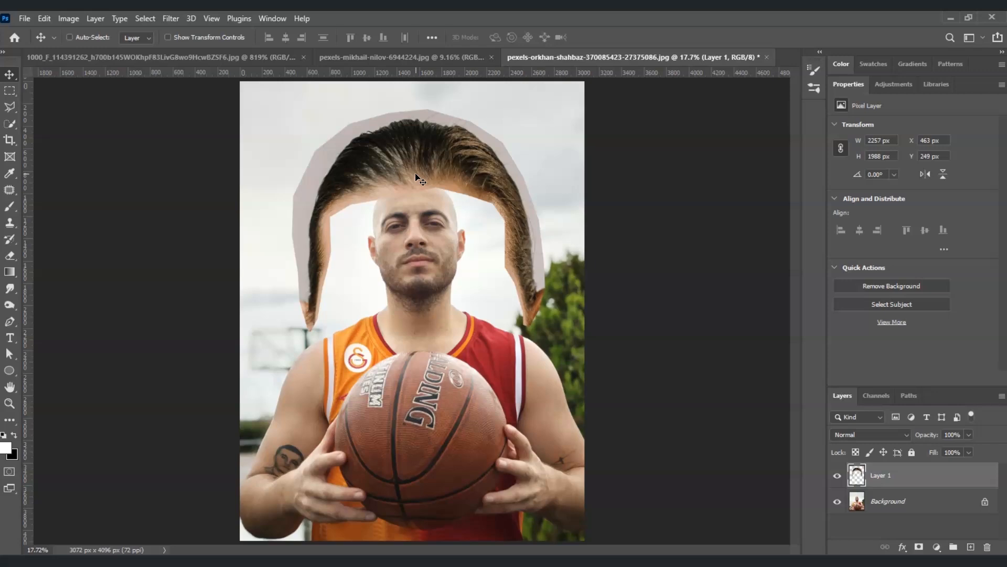
Set the pasted hair layer's opacity to 50%.
{"action": "left_click", "coordinate": [744, 390]}
{"action": "left_click", "coordinate": [911, 477]}
{"action": "key", "text": "ctrl+t"}
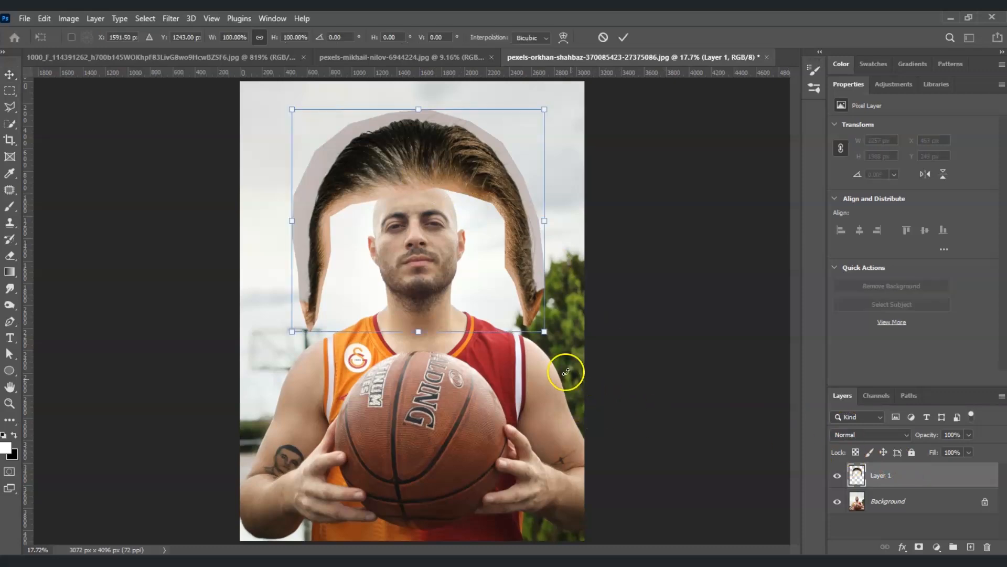
{"action": "left_click", "coordinate": [971, 436]}
{"action": "left_click", "coordinate": [957, 435]}
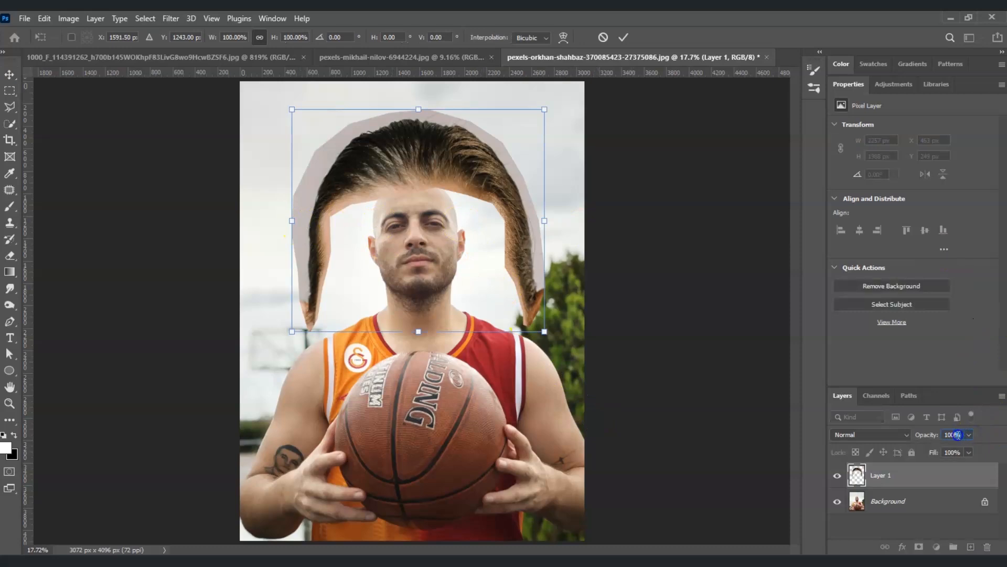
{"action": "type", "text": "50"}
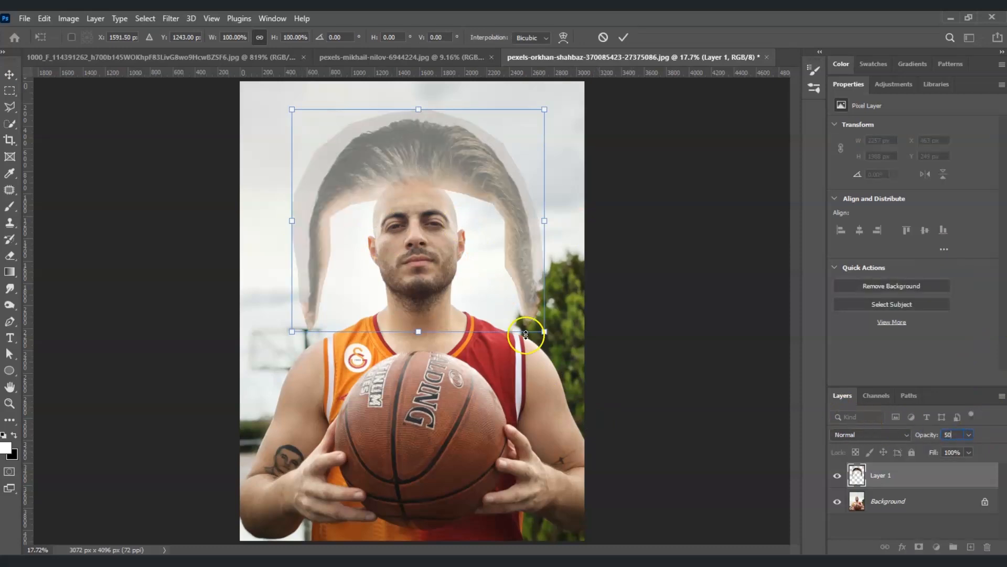
Rename the pasted layer as hair.
{"action": "left_click", "coordinate": [11, 407]}
{"action": "left_click", "coordinate": [364, 297]}
{"action": "left_click", "coordinate": [365, 297]}
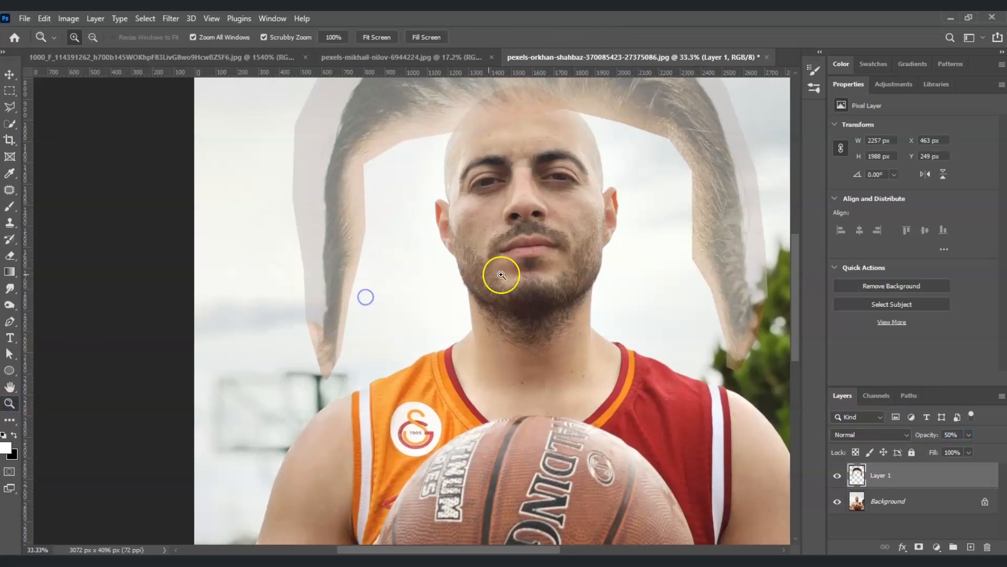
{"action": "left_click_drag", "start_coordinate": [794, 304], "coordinate": [796, 288]}
{"action": "left_click", "coordinate": [522, 263]}
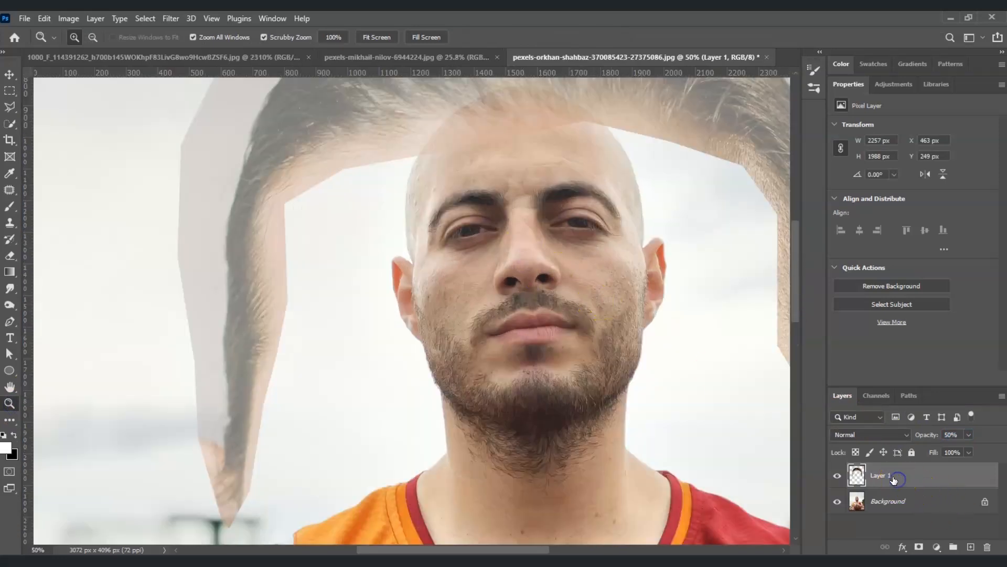
{"action": "type", "text": "hair"}
{"action": "key", "text": "Return"}
Scale the hair layer to about 37.6%, rotate it about -1.7° and fit it onto the bald man's head.
{"action": "key", "text": "ctrl+t"}
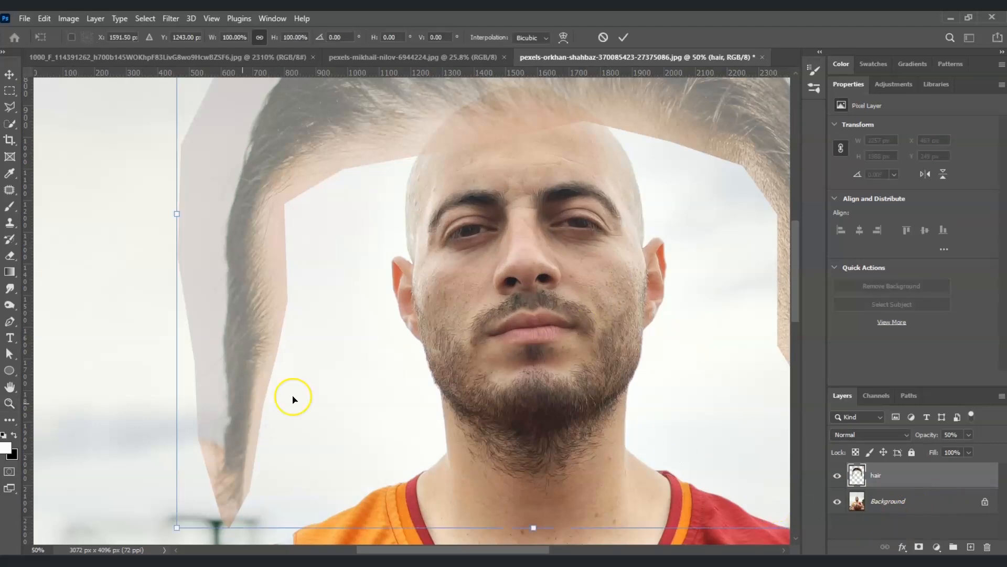
{"action": "left_click_drag", "start_coordinate": [176, 214], "coordinate": [534, 214]}
{"action": "left_click_drag", "start_coordinate": [588, 275], "coordinate": [392, 277]}
{"action": "left_click_drag", "start_coordinate": [695, 217], "coordinate": [658, 217]}
{"action": "left_click_drag", "start_coordinate": [465, 296], "coordinate": [483, 254]}
{"action": "left_click_drag", "start_coordinate": [793, 265], "coordinate": [792, 246]}
{"action": "left_click_drag", "start_coordinate": [357, 263], "coordinate": [383, 267]}
{"action": "left_click_drag", "start_coordinate": [546, 204], "coordinate": [545, 210]}
{"action": "left_click_drag", "start_coordinate": [537, 121], "coordinate": [533, 122]}
{"action": "left_click_drag", "start_coordinate": [580, 264], "coordinate": [573, 247]}
{"action": "left_click_drag", "start_coordinate": [669, 248], "coordinate": [651, 250]}
{"action": "left_click_drag", "start_coordinate": [568, 264], "coordinate": [575, 267]}
{"action": "left_click_drag", "start_coordinate": [378, 266], "coordinate": [385, 266]}
{"action": "left_click_drag", "start_coordinate": [484, 273], "coordinate": [487, 277]}
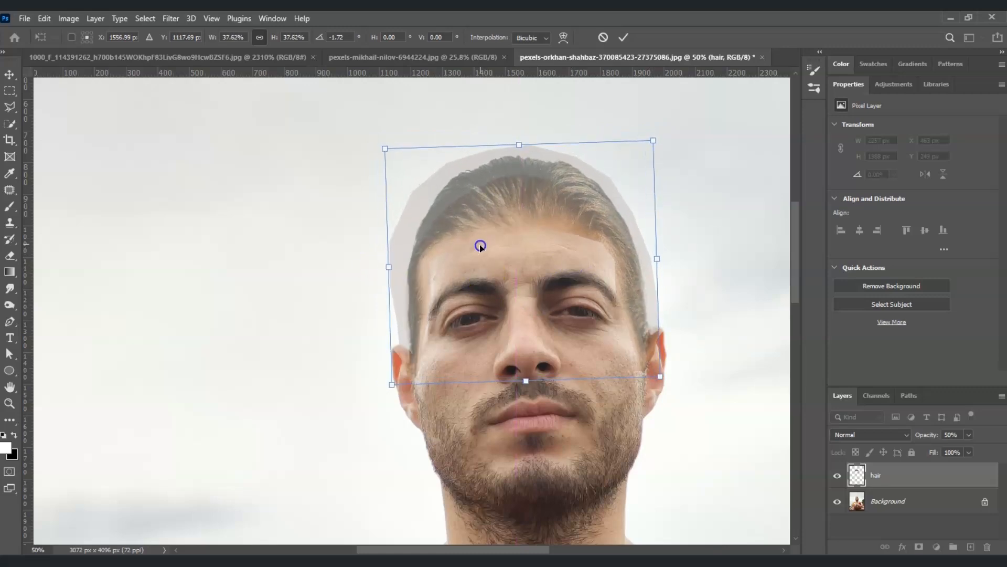
{"action": "key", "text": "Return"}
Set the hair layer's opacity to 100% and add a layer mask to it.
{"action": "key", "text": "z"}
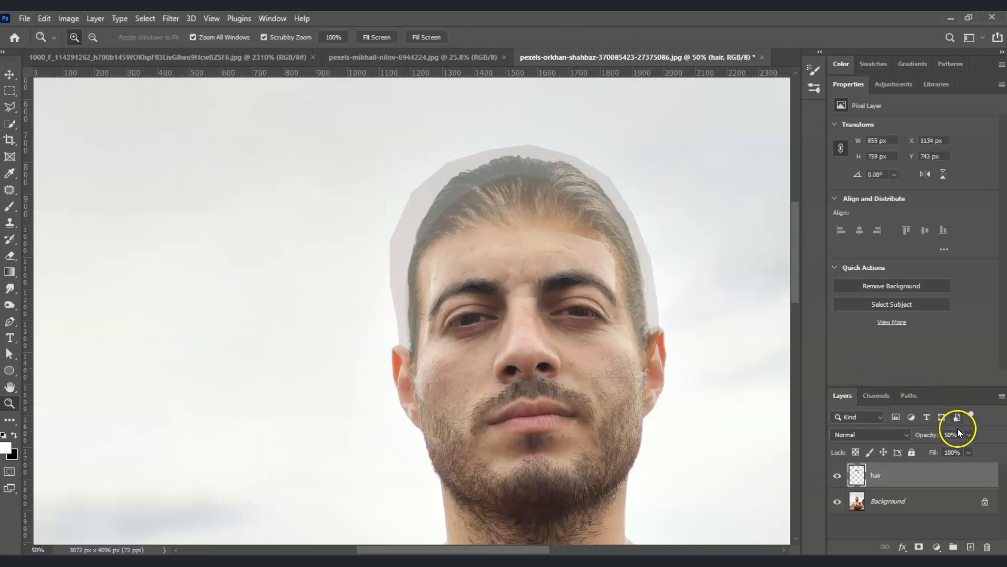
{"action": "left_click", "coordinate": [969, 435]}
{"action": "left_click_drag", "start_coordinate": [971, 448], "coordinate": [997, 449]}
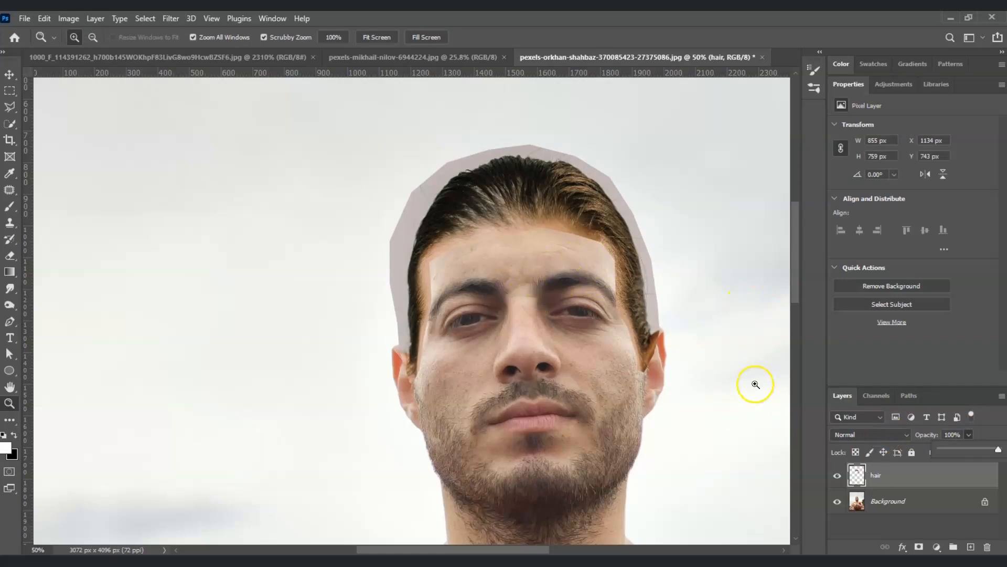
{"action": "left_click", "coordinate": [888, 480]}
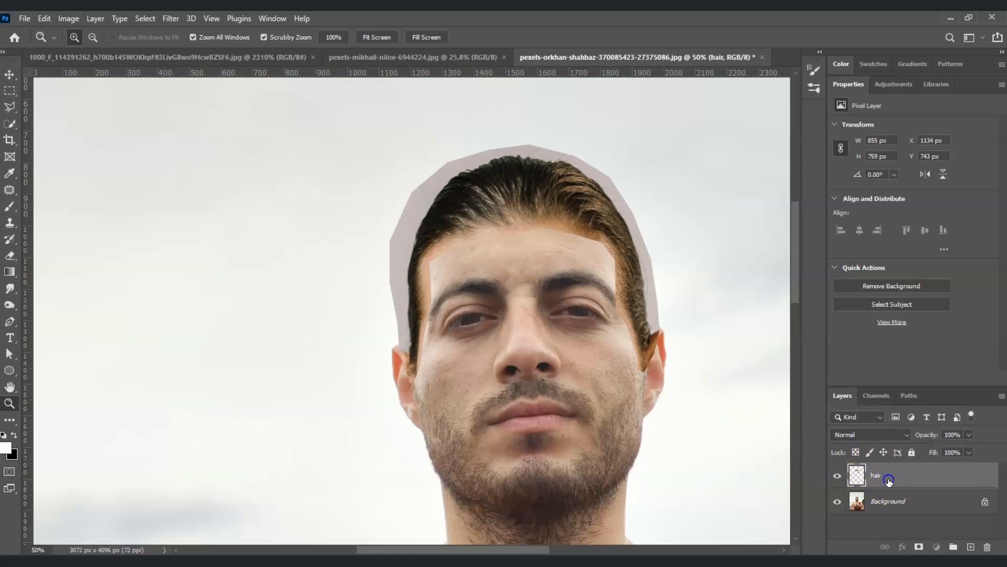
{"action": "left_click", "coordinate": [920, 547]}
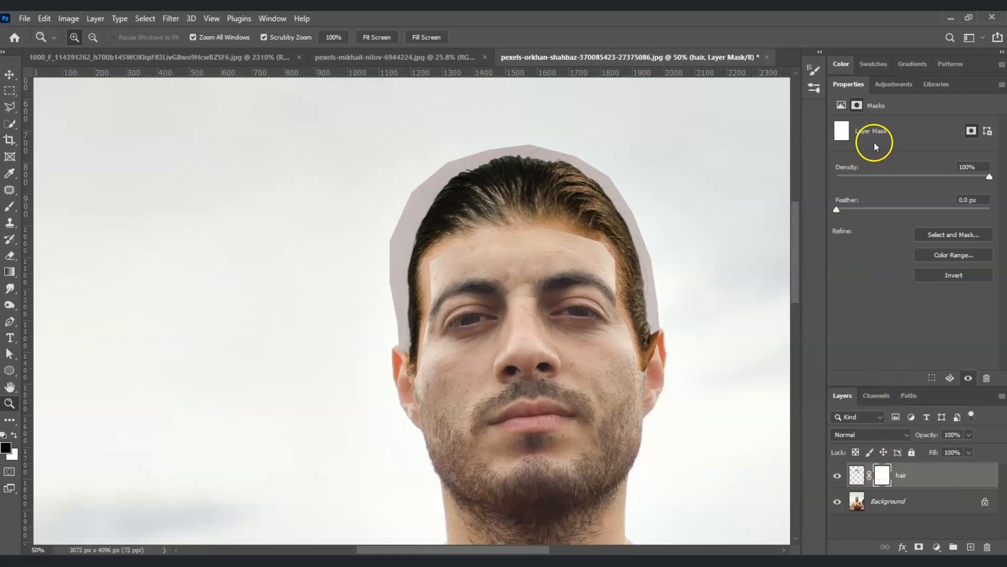
In Select and Mask, subtract the outer border and the forehead edge of the hair cutout with the 30 px Brush tool.
{"action": "left_click", "coordinate": [952, 236]}
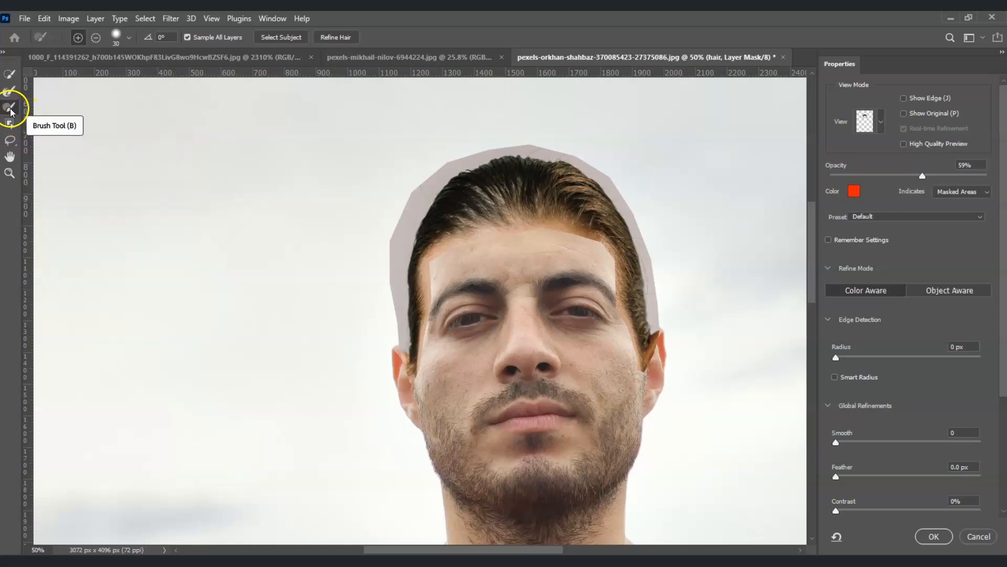
{"action": "left_click", "coordinate": [10, 108]}
{"action": "left_click", "coordinate": [95, 41]}
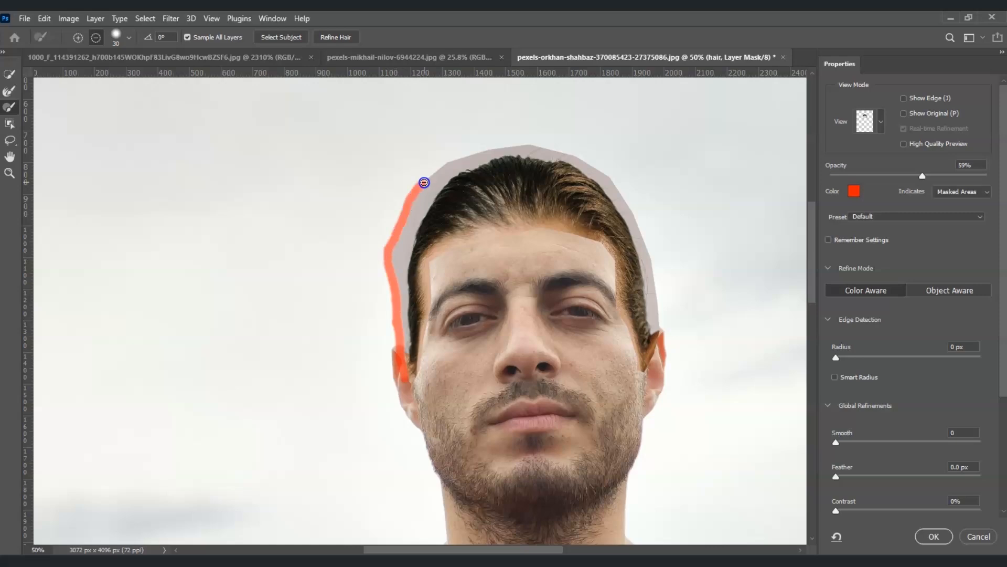
{"action": "mouse_move", "coordinate": [451, 162]}
{"action": "left_mouse_down"}
{"action": "mouse_move", "coordinate": [529, 146]}
{"action": "mouse_move", "coordinate": [593, 168]}
{"action": "mouse_move", "coordinate": [636, 218]}
{"action": "mouse_move", "coordinate": [662, 346]}
{"action": "mouse_move", "coordinate": [640, 373]}
{"action": "mouse_move", "coordinate": [618, 320]}
{"action": "mouse_move", "coordinate": [613, 265]}
{"action": "mouse_move", "coordinate": [591, 241]}
{"action": "mouse_move", "coordinate": [530, 232]}
{"action": "mouse_move", "coordinate": [449, 254]}
{"action": "mouse_move", "coordinate": [432, 284]}
{"action": "mouse_move", "coordinate": [432, 336]}
{"action": "mouse_move", "coordinate": [406, 376]}
{"action": "left_mouse_up"}
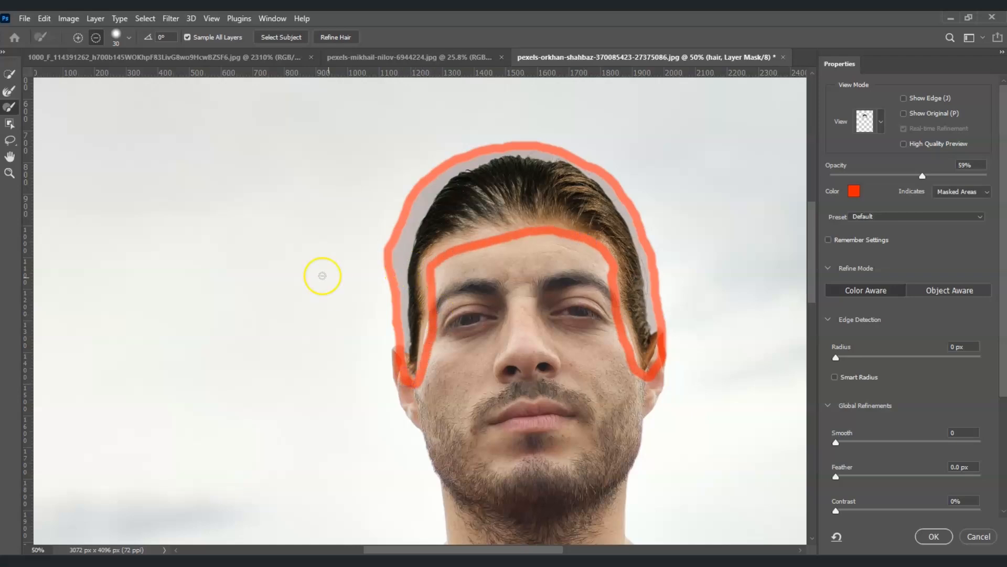
Refine the hair's outer edge and hairline with the 50 px Refine Edge Brush in add mode and apply the mask.
{"action": "left_click", "coordinate": [9, 94]}
{"action": "left_click", "coordinate": [78, 37]}
{"action": "left_click", "coordinate": [428, 202]}
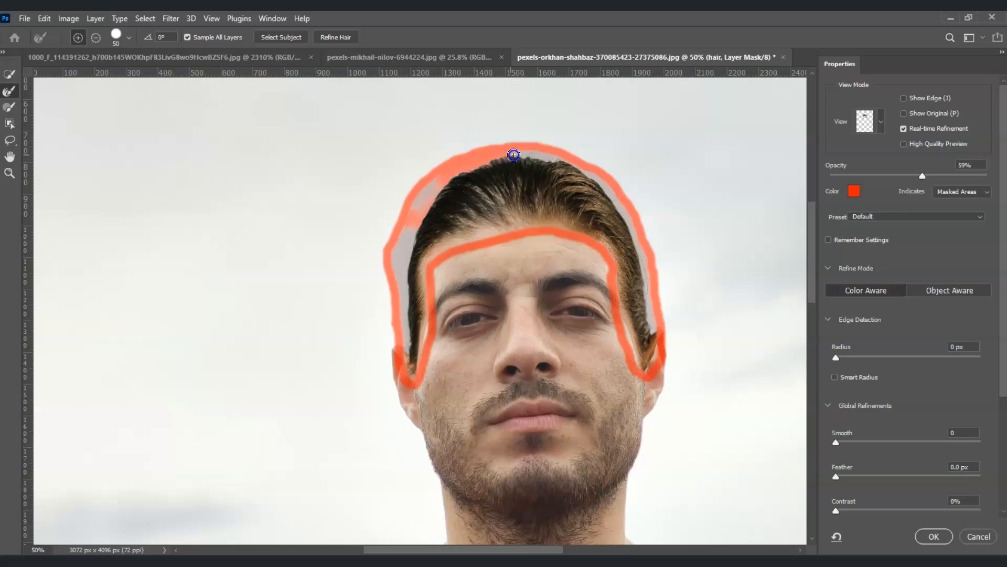
{"action": "mouse_move", "coordinate": [545, 160]}
{"action": "left_mouse_down"}
{"action": "mouse_move", "coordinate": [592, 179]}
{"action": "mouse_move", "coordinate": [637, 237]}
{"action": "mouse_move", "coordinate": [651, 330]}
{"action": "mouse_move", "coordinate": [636, 350]}
{"action": "mouse_move", "coordinate": [616, 275]}
{"action": "mouse_move", "coordinate": [521, 226]}
{"action": "mouse_move", "coordinate": [426, 265]}
{"action": "mouse_move", "coordinate": [424, 352]}
{"action": "mouse_move", "coordinate": [409, 326]}
{"action": "mouse_move", "coordinate": [412, 249]}
{"action": "mouse_move", "coordinate": [399, 275]}
{"action": "mouse_move", "coordinate": [652, 331]}
{"action": "left_mouse_up"}
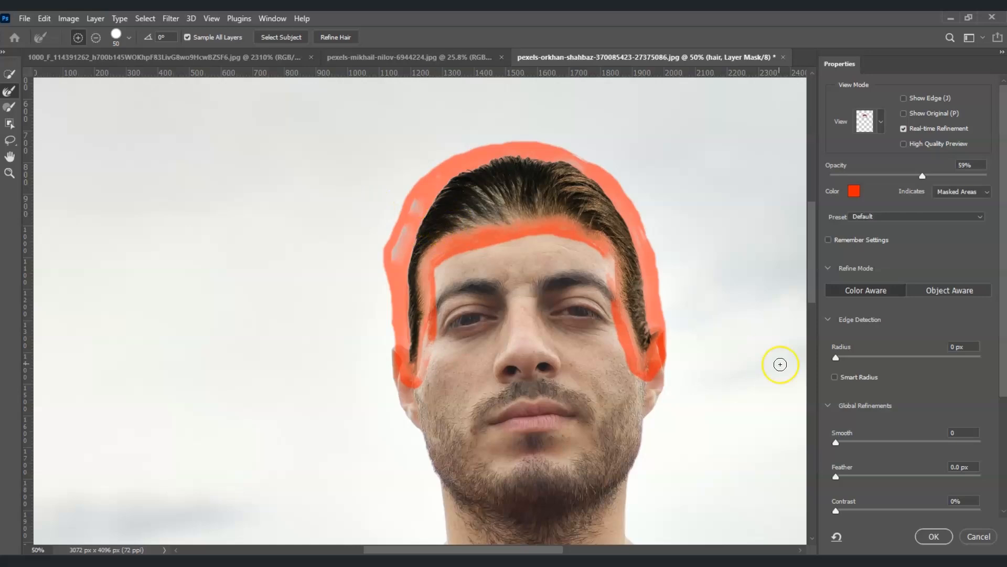
{"action": "left_click", "coordinate": [946, 536]}
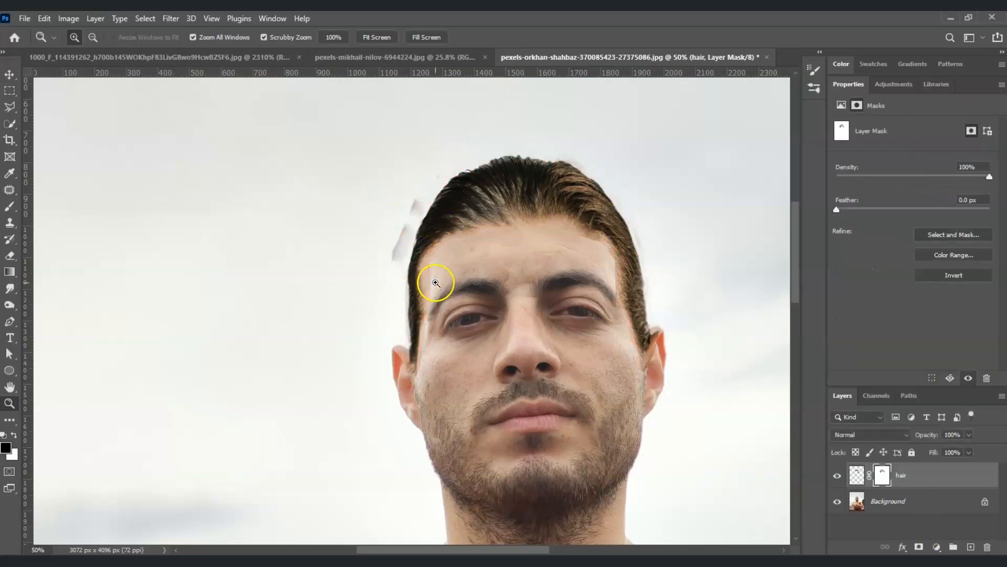
Paint black on the hair mask with a 70 px Soft Round brush to hide leftover background beside the hair's left side.
{"action": "left_click", "coordinate": [476, 227]}
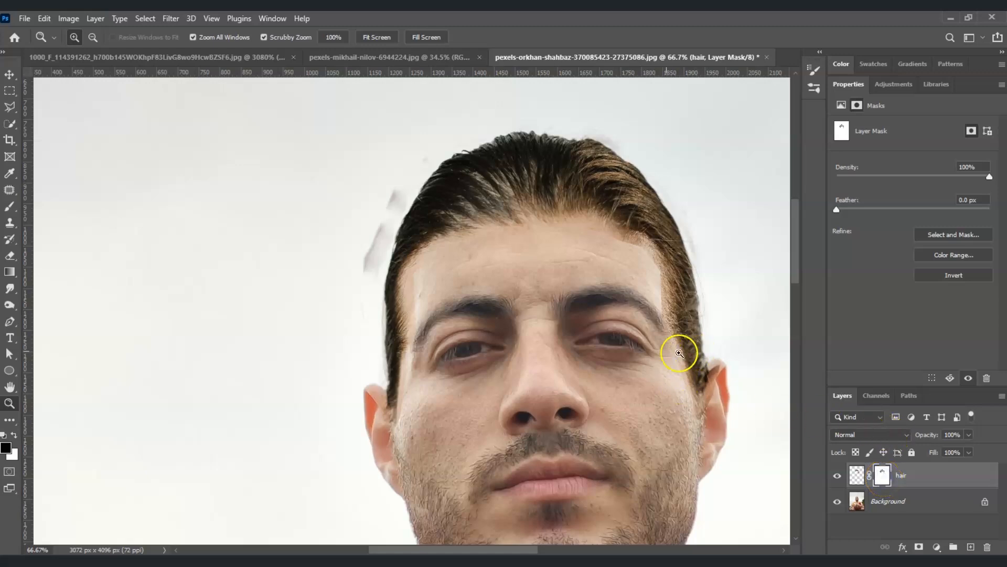
{"action": "key", "text": "b"}
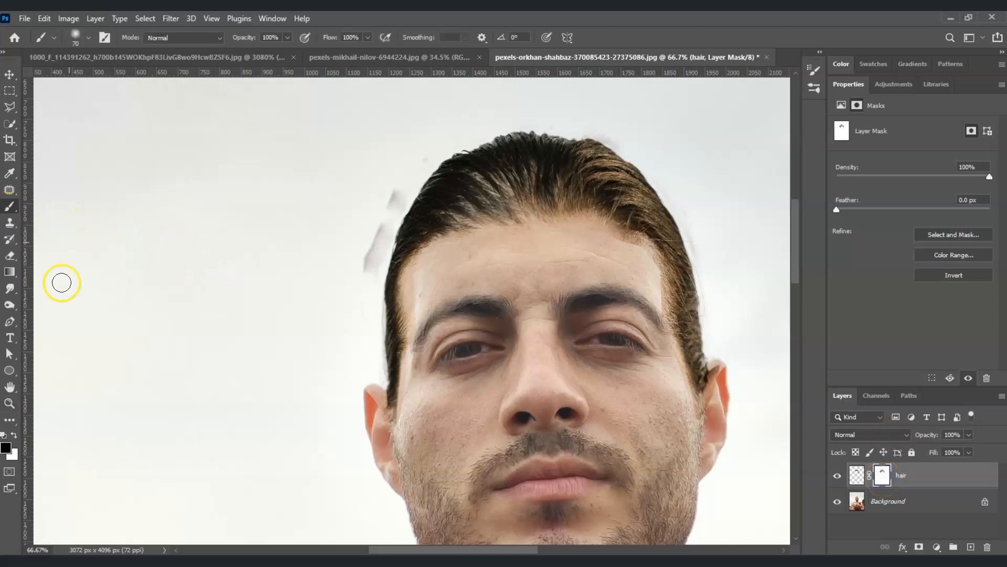
{"action": "left_click", "coordinate": [86, 40]}
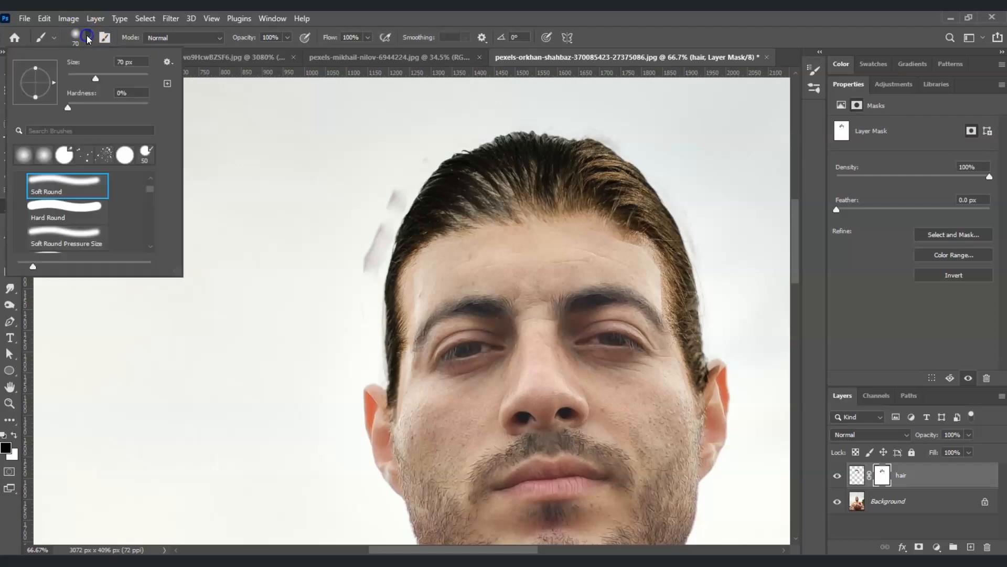
{"action": "left_click", "coordinate": [338, 22]}
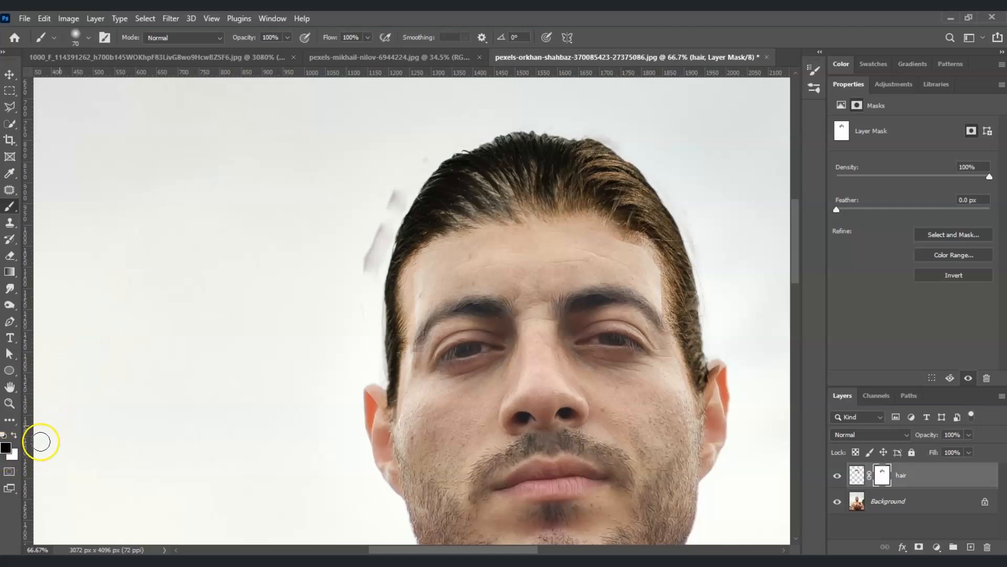
{"action": "mouse_move", "coordinate": [356, 280]}
{"action": "left_mouse_down"}
{"action": "mouse_move", "coordinate": [377, 210]}
{"action": "mouse_move", "coordinate": [373, 228]}
{"action": "mouse_move", "coordinate": [423, 153]}
{"action": "left_mouse_up"}
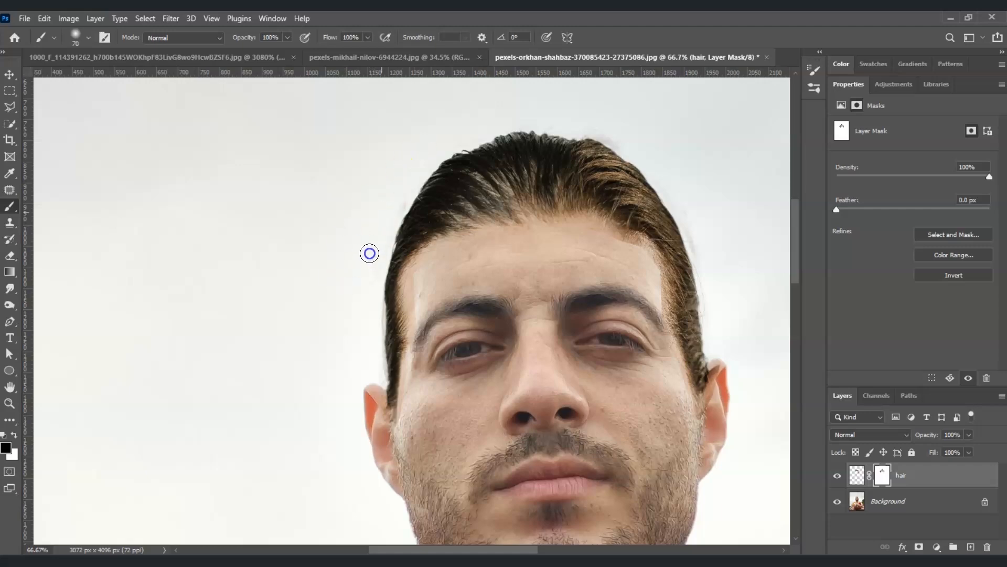
Paint out the remaining fringe along the hairline and the hair's right edge on the mask, reducing the brush from 45 to 20 px.
{"action": "key", "text": "bracketleft"}
{"action": "key", "text": "bracketleft"}
{"action": "key", "text": "bracketleft"}
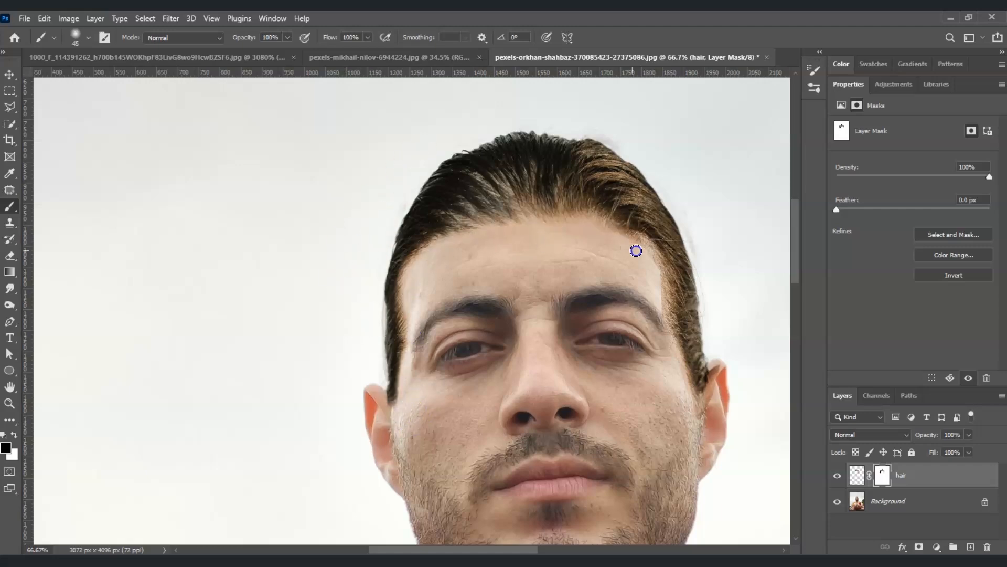
{"action": "key", "text": "bracketright"}
{"action": "key", "text": "bracketright"}
{"action": "key", "text": "bracketleft"}
{"action": "key", "text": "bracketleft"}
{"action": "key", "text": "bracketleft"}
{"action": "key", "text": "bracketleft"}
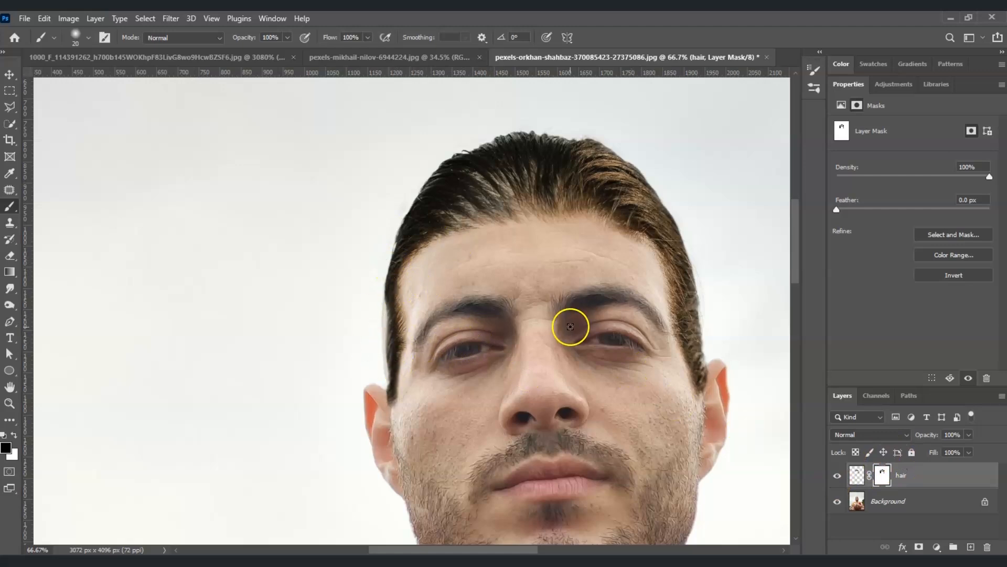
Warp the hair layer, pulling both sides outward to the head's edges and raising the hairline, and apply the transform.
{"action": "key", "text": "ctrl+t"}
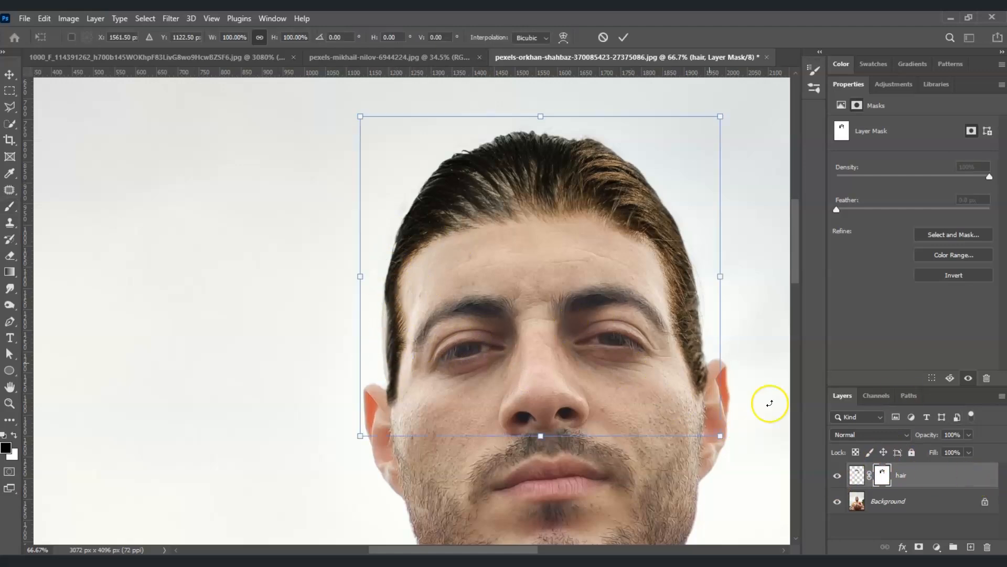
{"action": "right_click", "coordinate": [460, 282]}
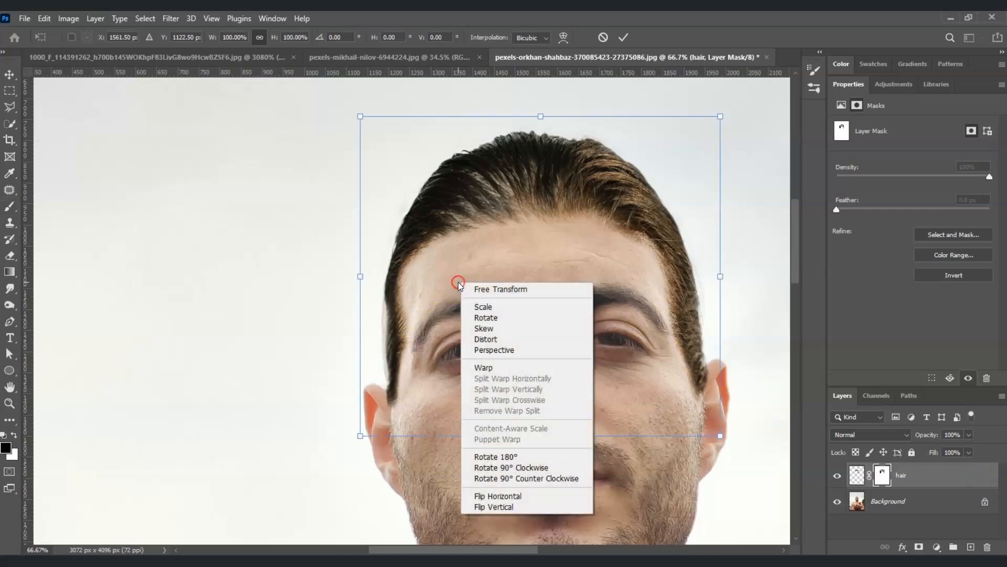
{"action": "left_click", "coordinate": [531, 368]}
{"action": "left_click_drag", "start_coordinate": [392, 348], "coordinate": [388, 348]}
{"action": "left_click_drag", "start_coordinate": [511, 222], "coordinate": [509, 211]}
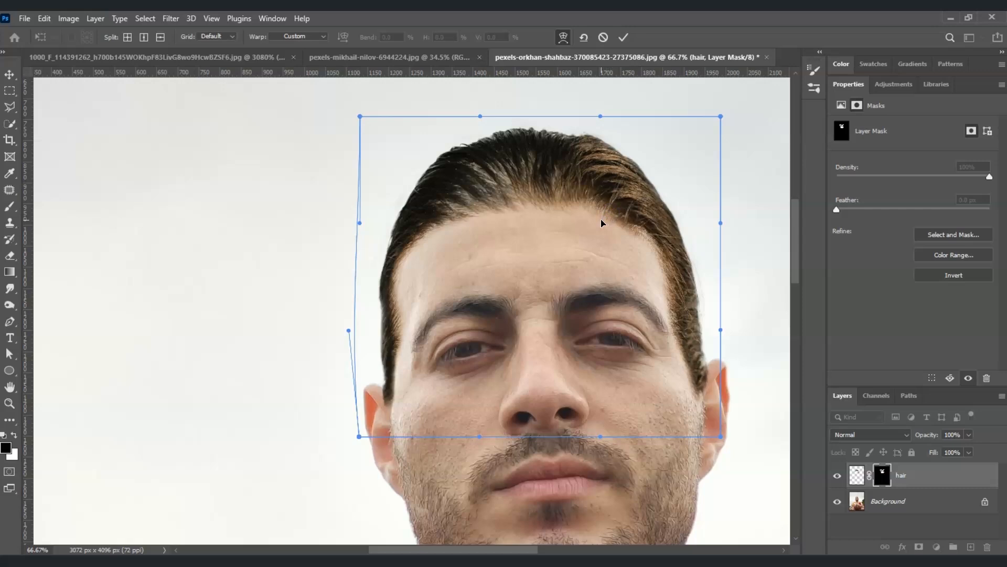
{"action": "left_click_drag", "start_coordinate": [683, 326], "coordinate": [694, 318]}
{"action": "left_click_drag", "start_coordinate": [630, 208], "coordinate": [630, 211]}
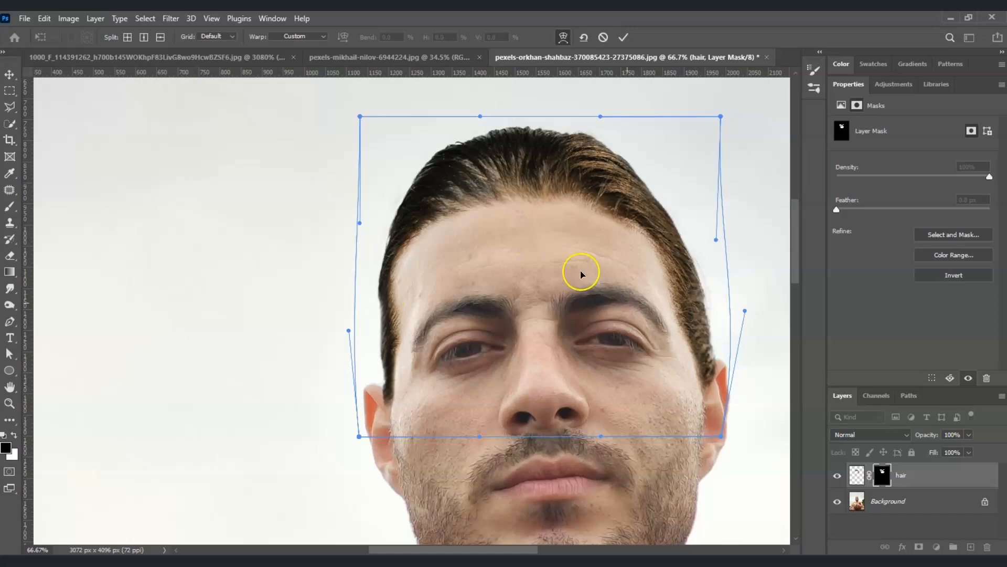
{"action": "key", "text": "Return"}
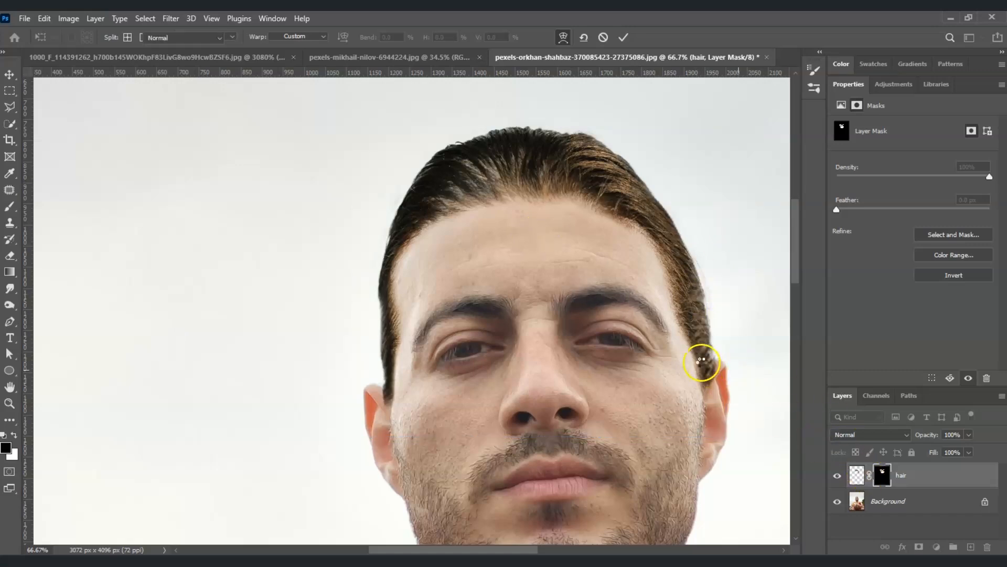
{"action": "key", "text": "b"}
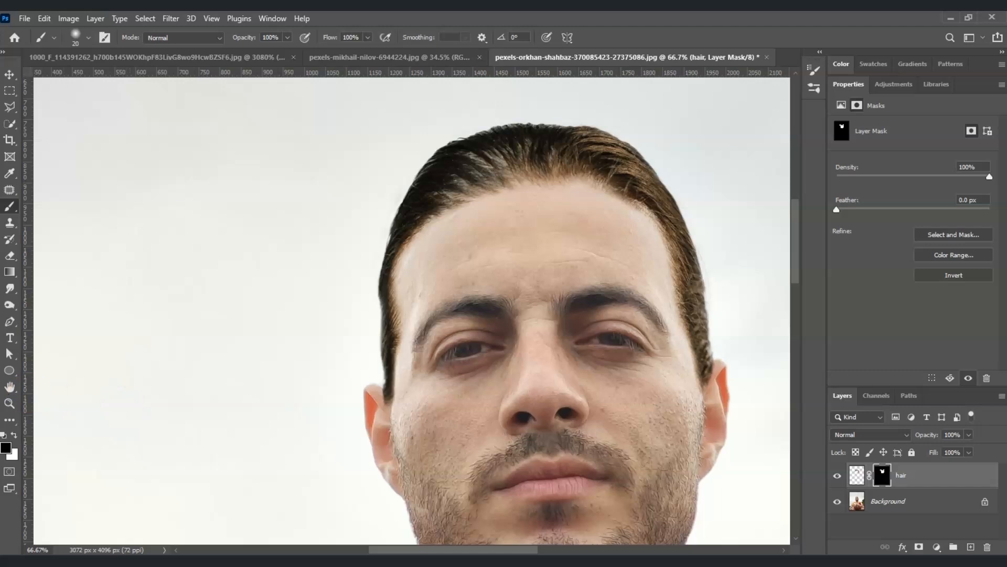
Add a Selective Color adjustment layer above the hair layer and clip it to the hair.
{"action": "left_click", "coordinate": [9, 403]}
{"action": "left_click", "coordinate": [425, 268], "text": "alt"}
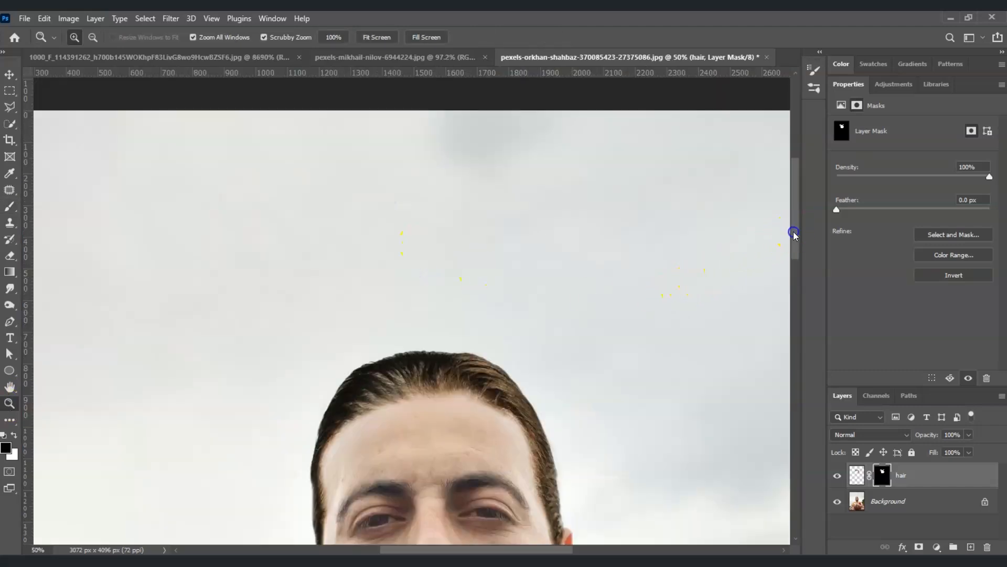
{"action": "left_click_drag", "start_coordinate": [793, 231], "coordinate": [792, 270]}
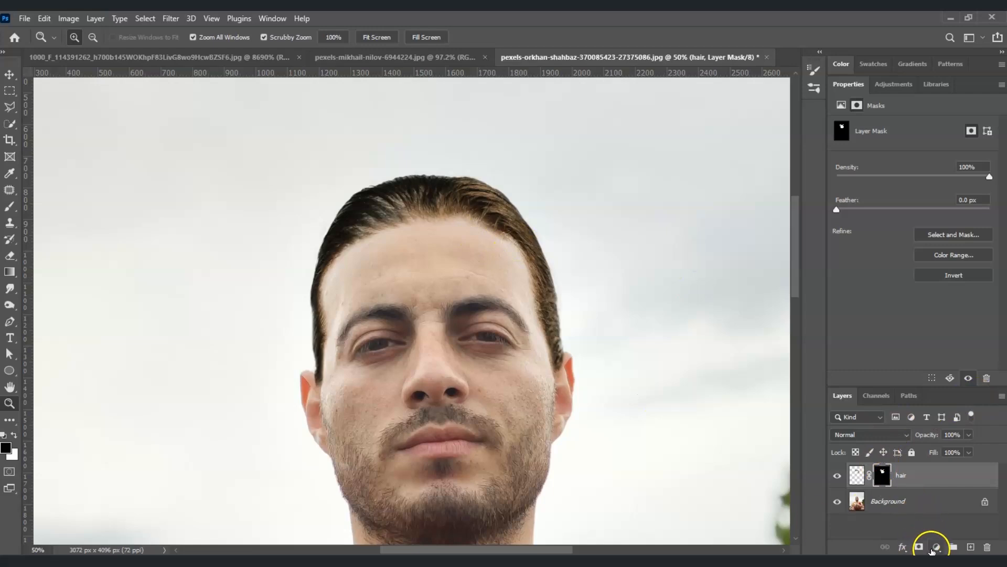
{"action": "left_click", "coordinate": [937, 546]}
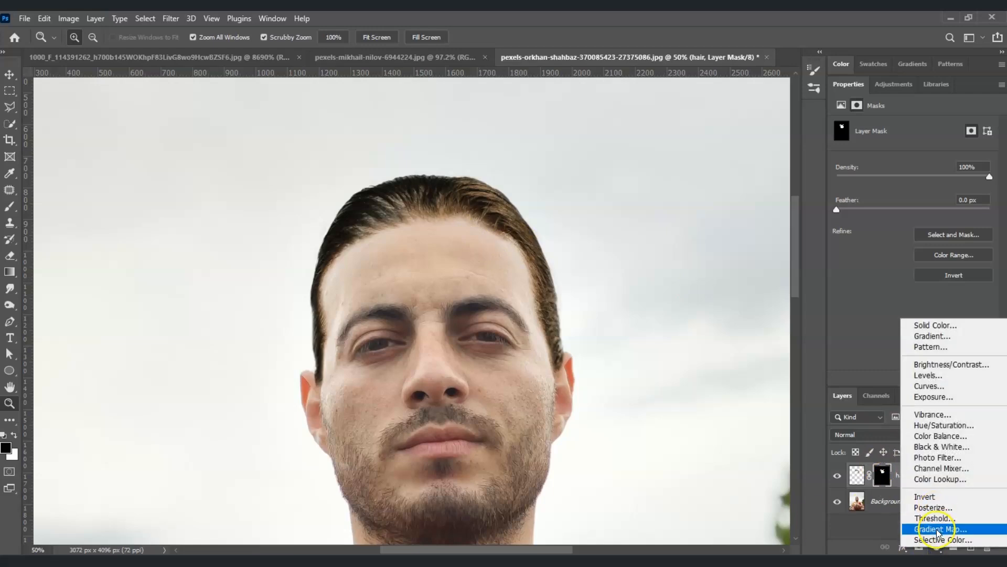
{"action": "left_click", "coordinate": [939, 539]}
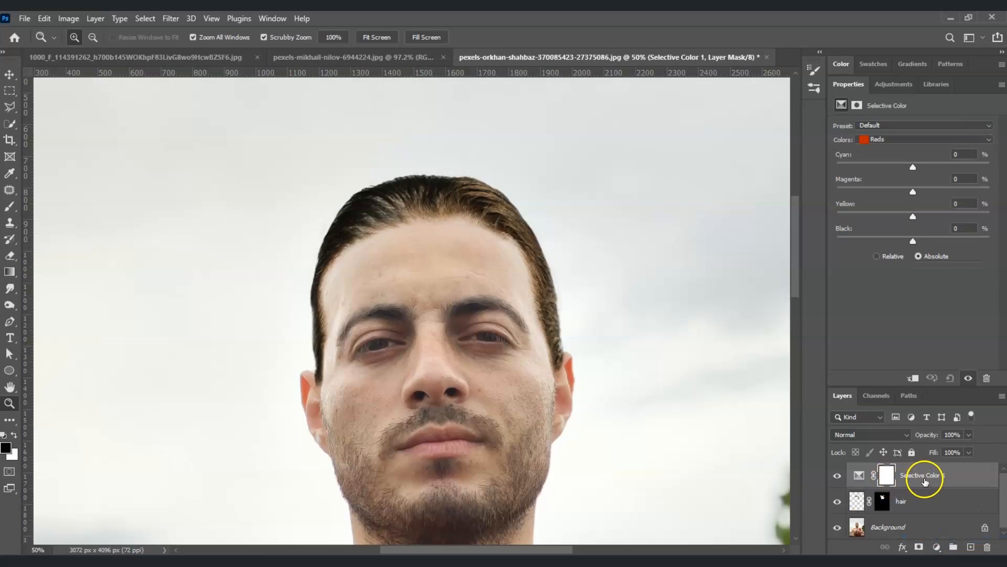
{"action": "right_click", "coordinate": [923, 478]}
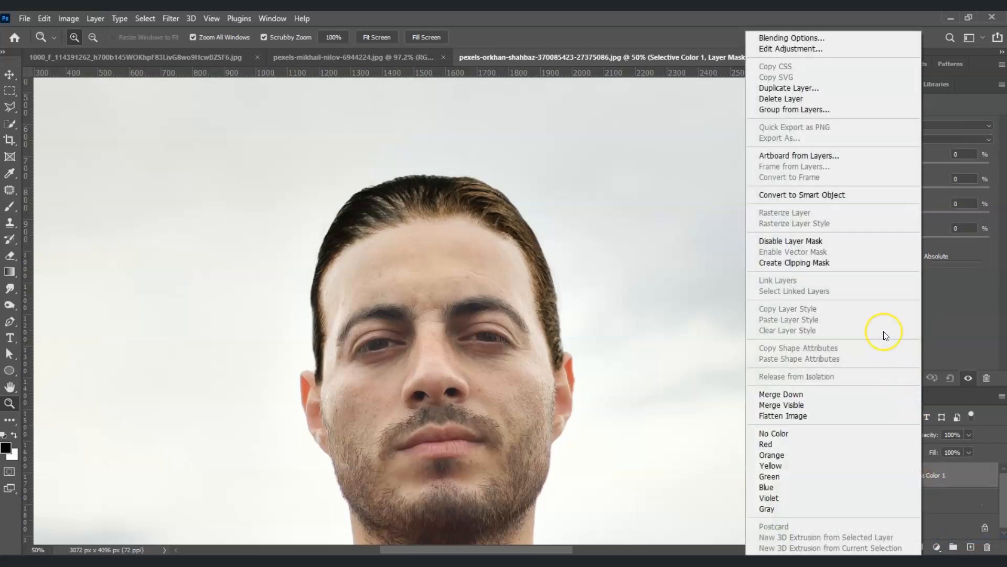
{"action": "left_click", "coordinate": [849, 262]}
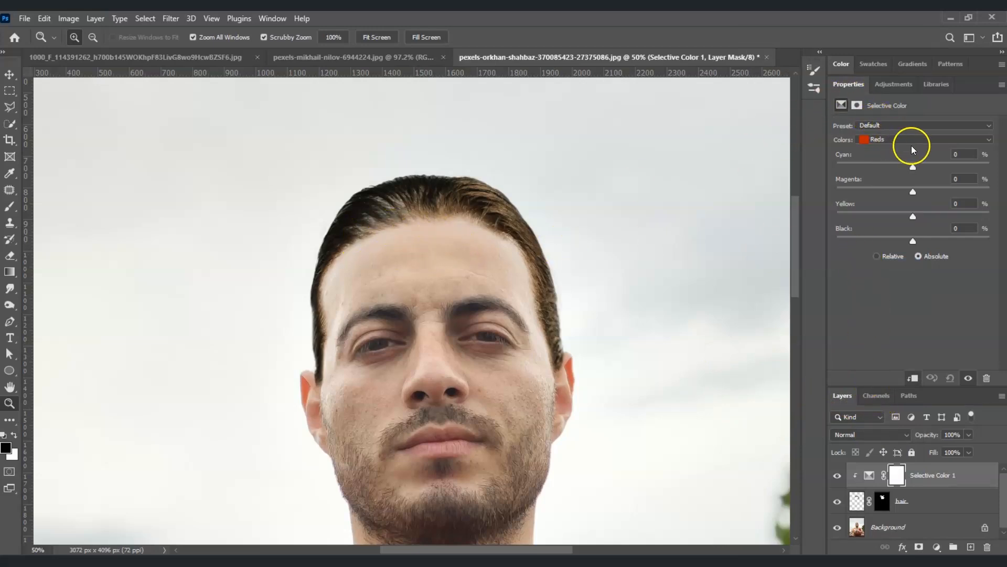
For Reds in the Selective Color adjustment, raise Black above +60% and increase Cyan and Magenta slightly.
{"action": "left_click_drag", "start_coordinate": [912, 241], "coordinate": [916, 243]}
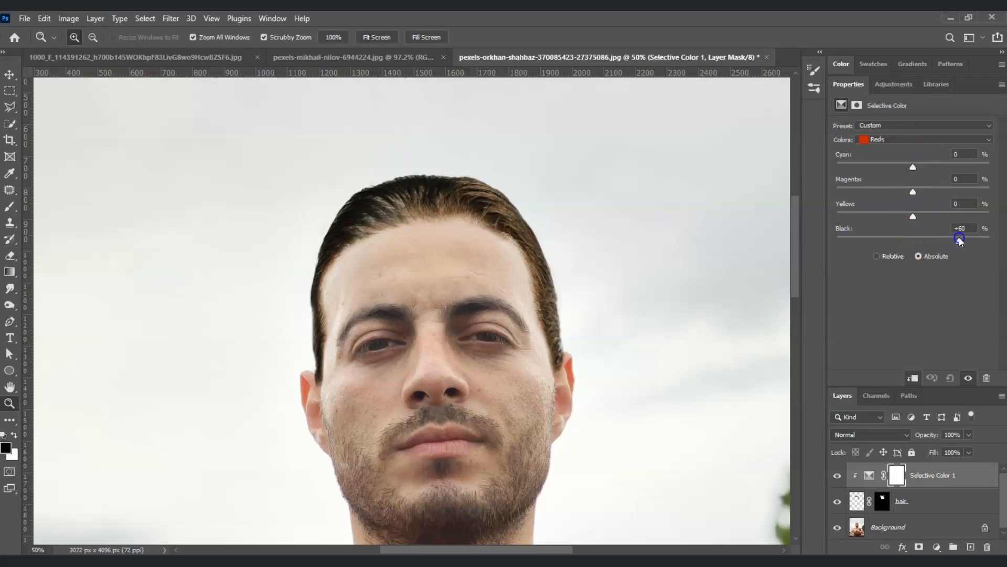
{"action": "left_click_drag", "start_coordinate": [956, 240], "coordinate": [969, 241]}
{"action": "left_click_drag", "start_coordinate": [913, 167], "coordinate": [919, 168]}
{"action": "left_click_drag", "start_coordinate": [912, 192], "coordinate": [916, 193]}
Switch the Selective Color adjustment to Yellows and increase its Black amount to darken the hair's brown tones.
{"action": "left_click", "coordinate": [926, 138]}
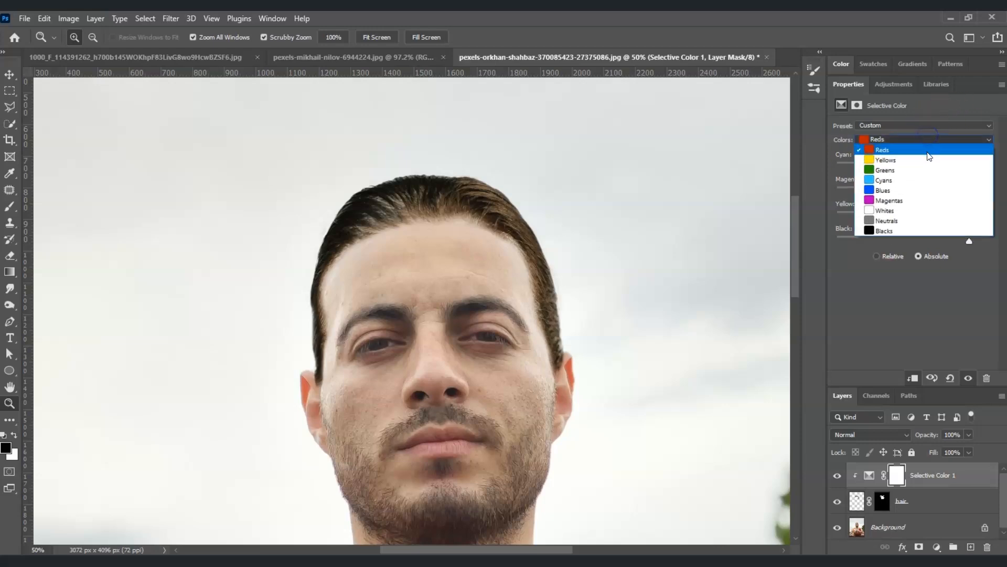
{"action": "left_click", "coordinate": [926, 160]}
{"action": "left_click_drag", "start_coordinate": [913, 244], "coordinate": [952, 239]}
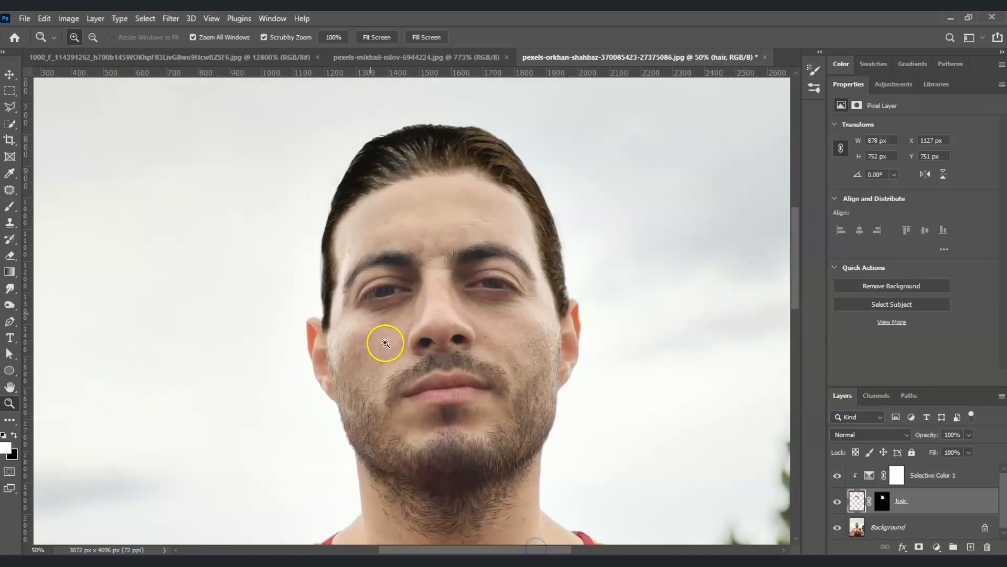
Hide the hair layer and show it again to compare the portrait before and after.
{"action": "left_click", "coordinate": [838, 505]}
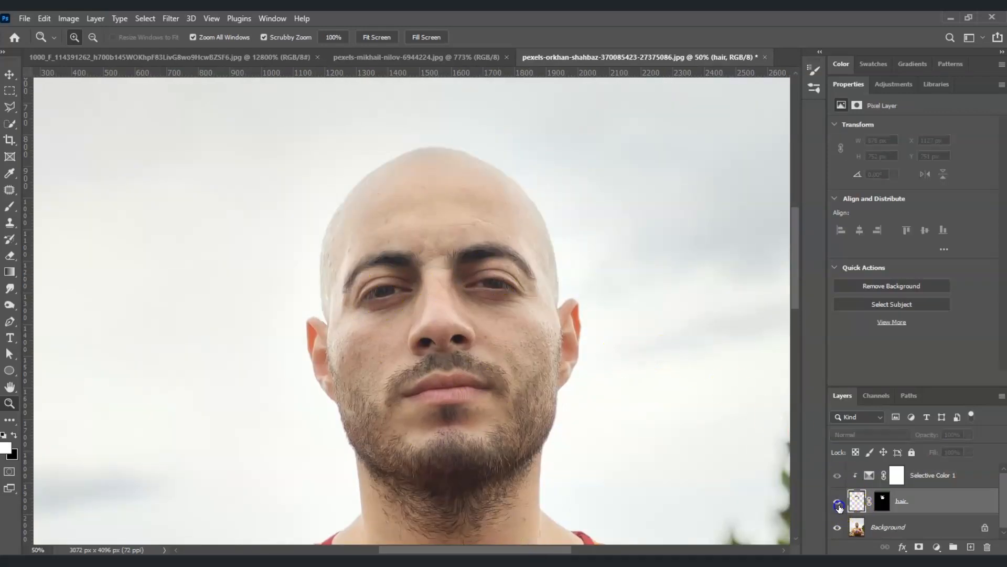
{"action": "left_click", "coordinate": [838, 505]}
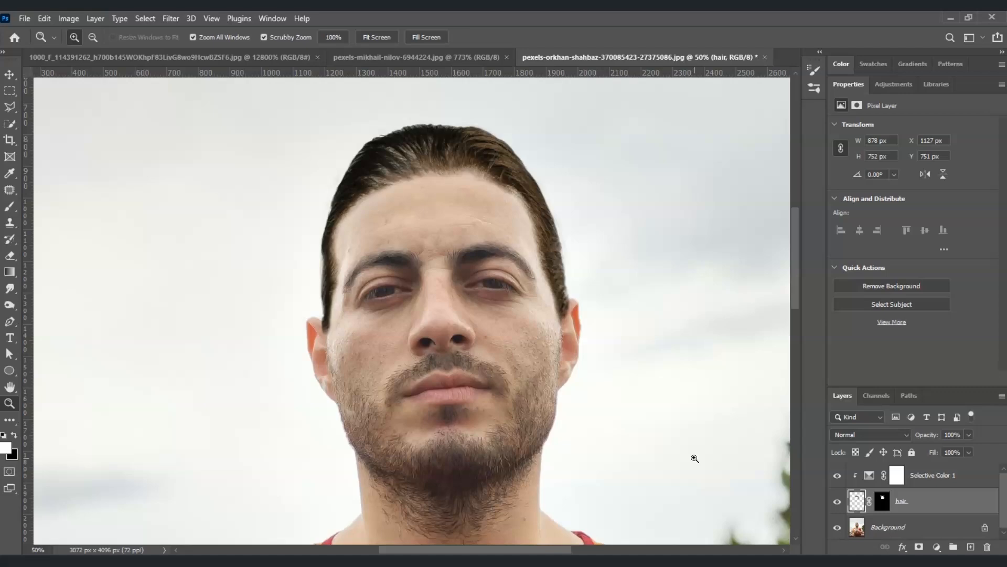
{"action": "left_click", "coordinate": [690, 444]}
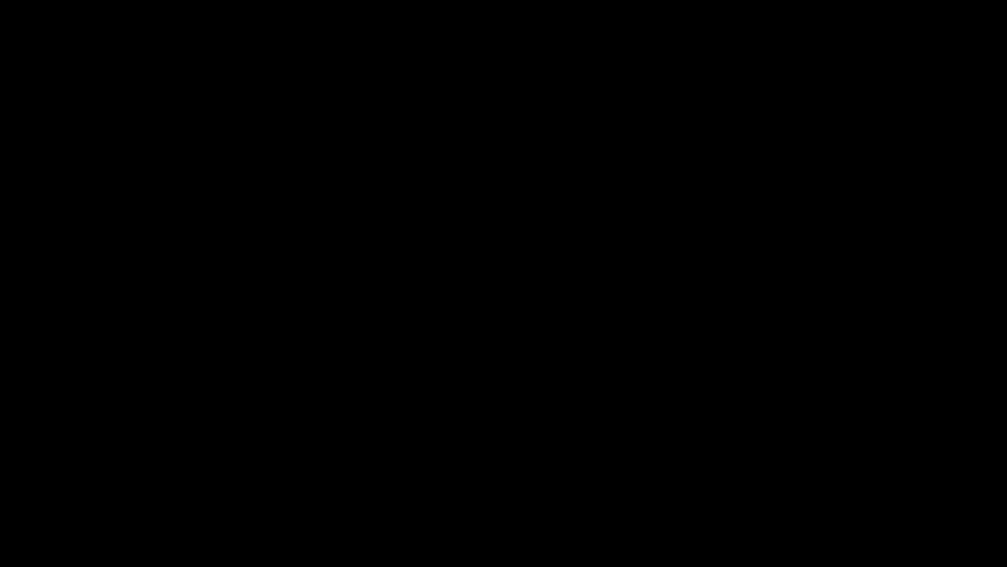